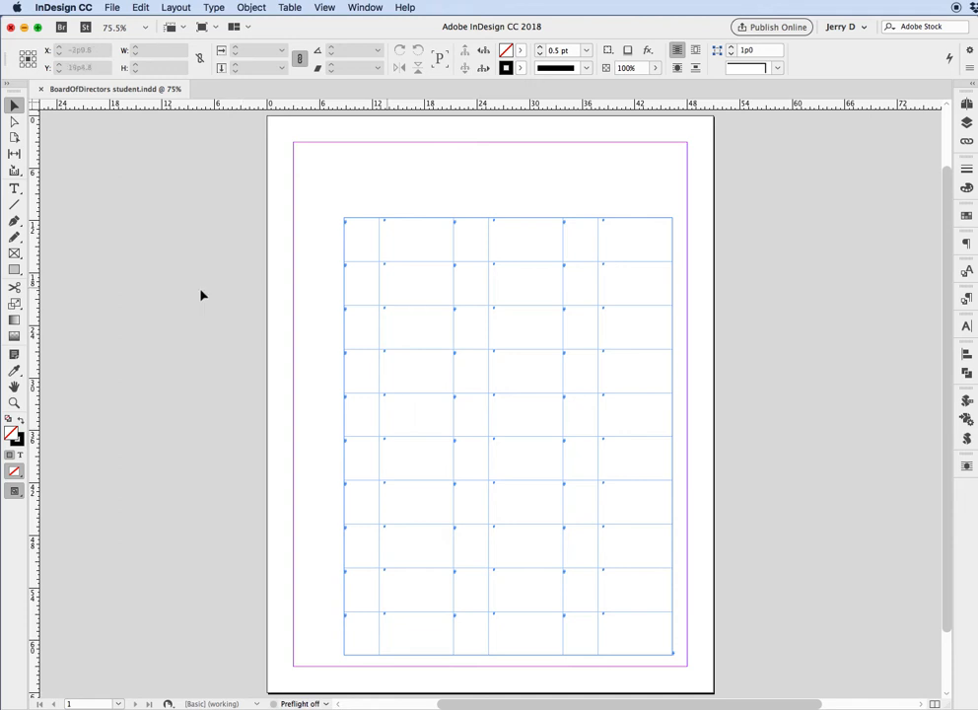
Create an empty rectangular frame 4p0 wide and 4p6 high on the pasteboard and cut it.
left_click(14, 254)
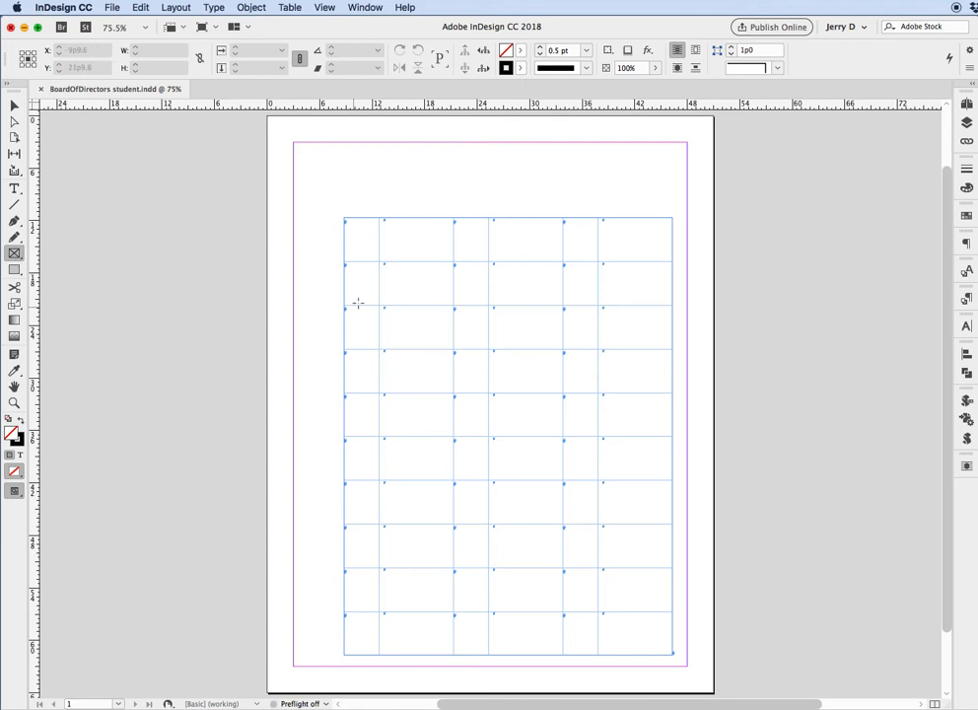
left_click(198, 258)
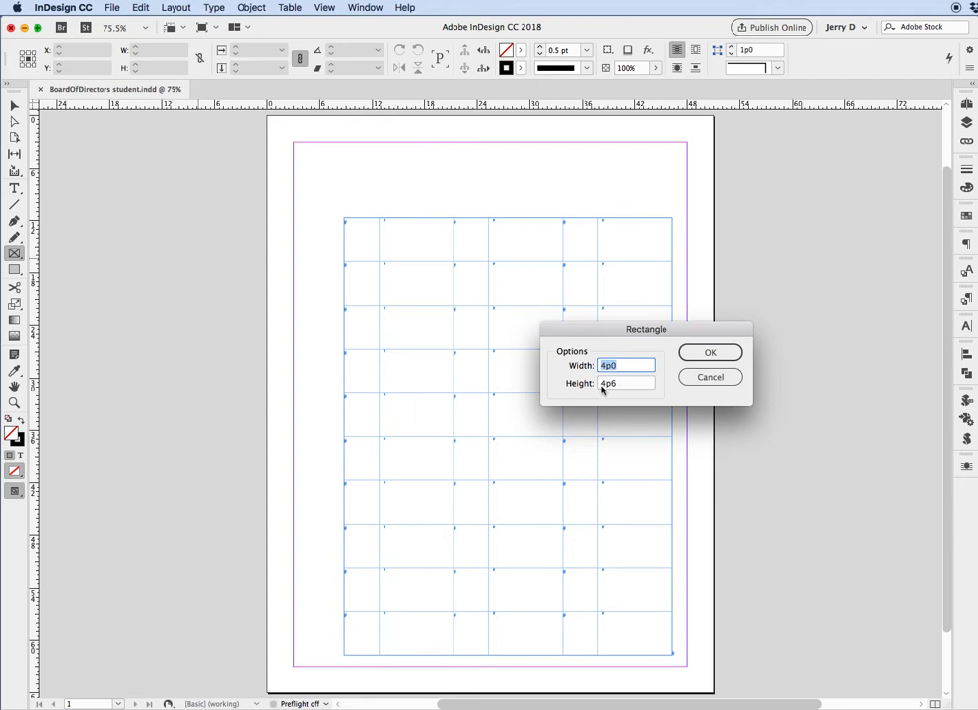
left_click(709, 352)
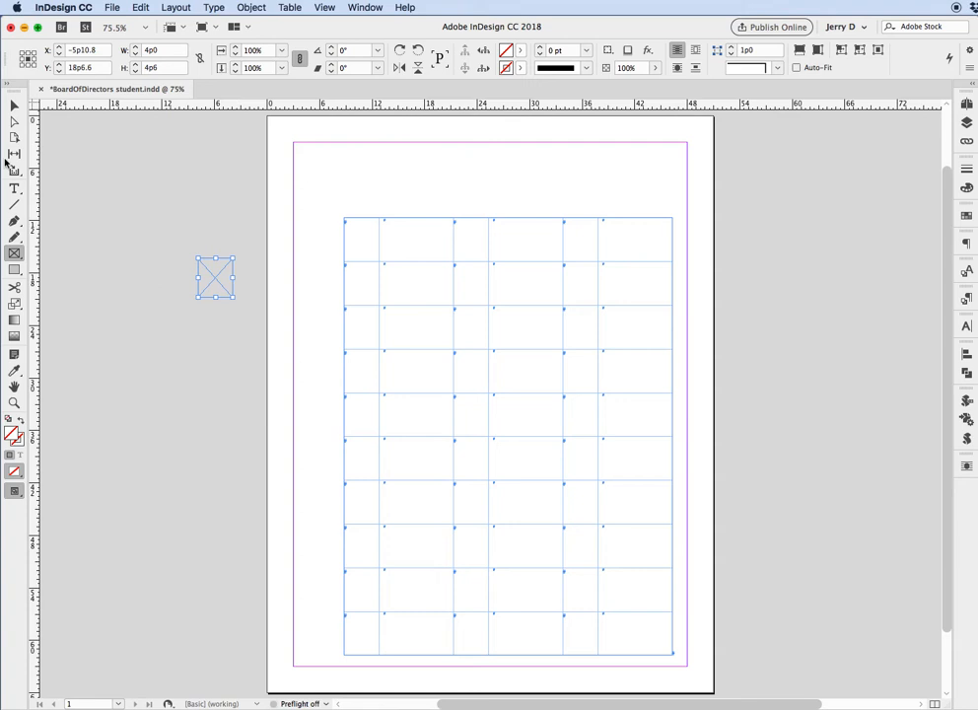
left_click(12, 106)
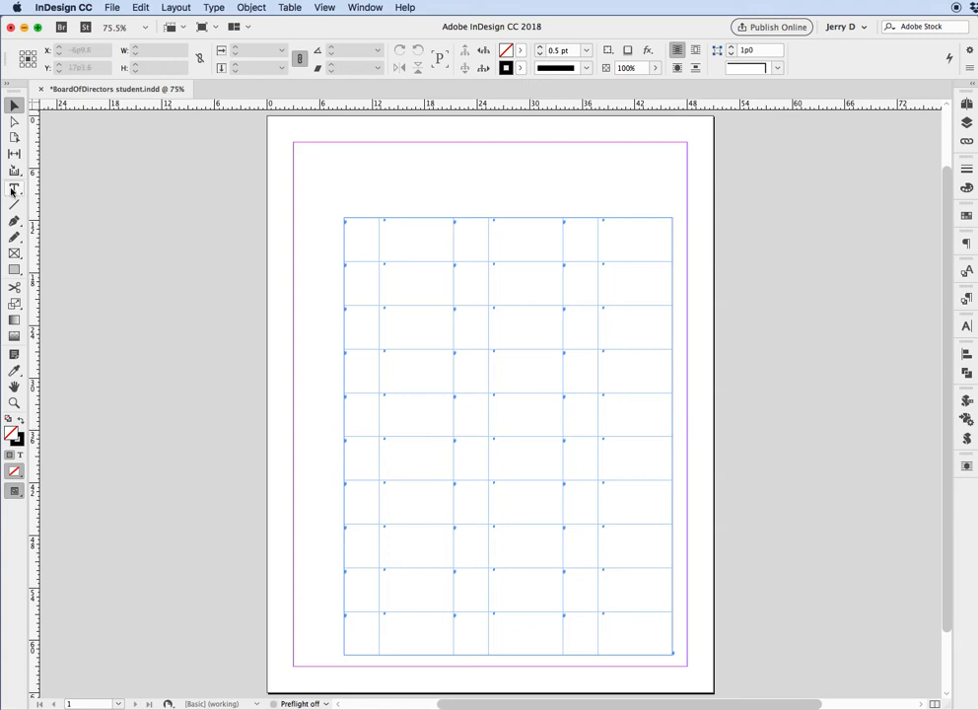
Paste the cut frame into the table's first cell as an inline object.
key("t")
left_click(347, 224)
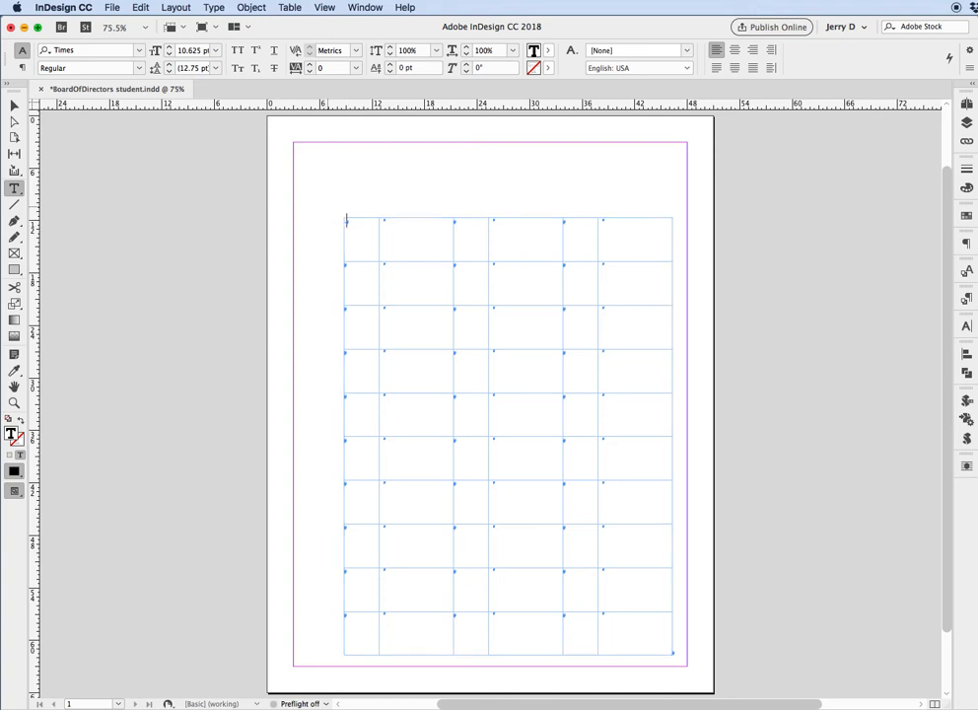
left_click_drag(336, 210, 502, 380)
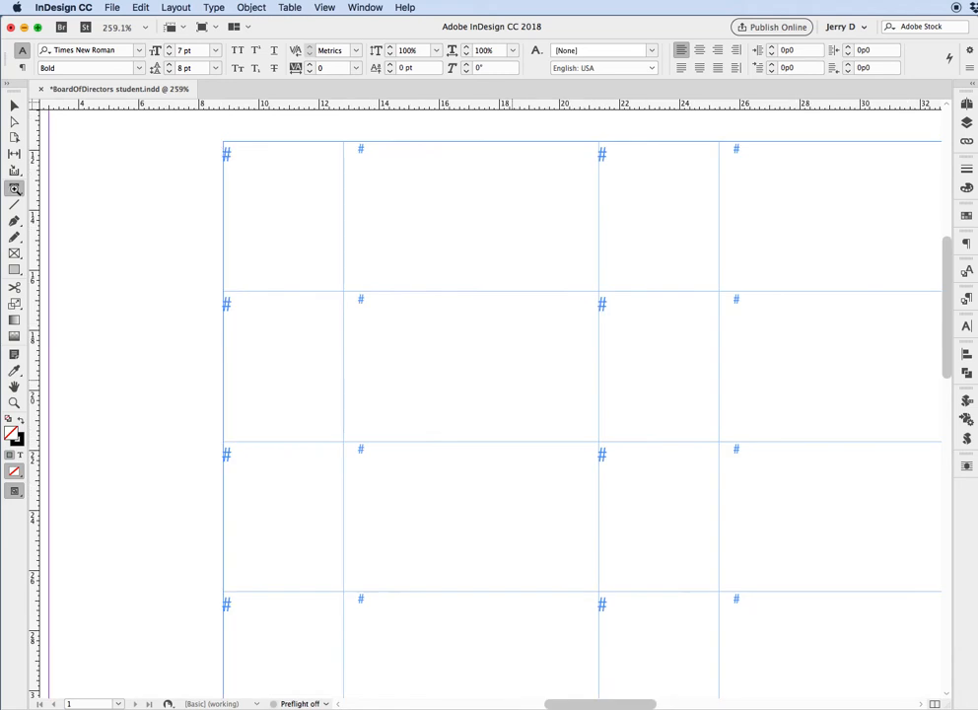
left_click(228, 152)
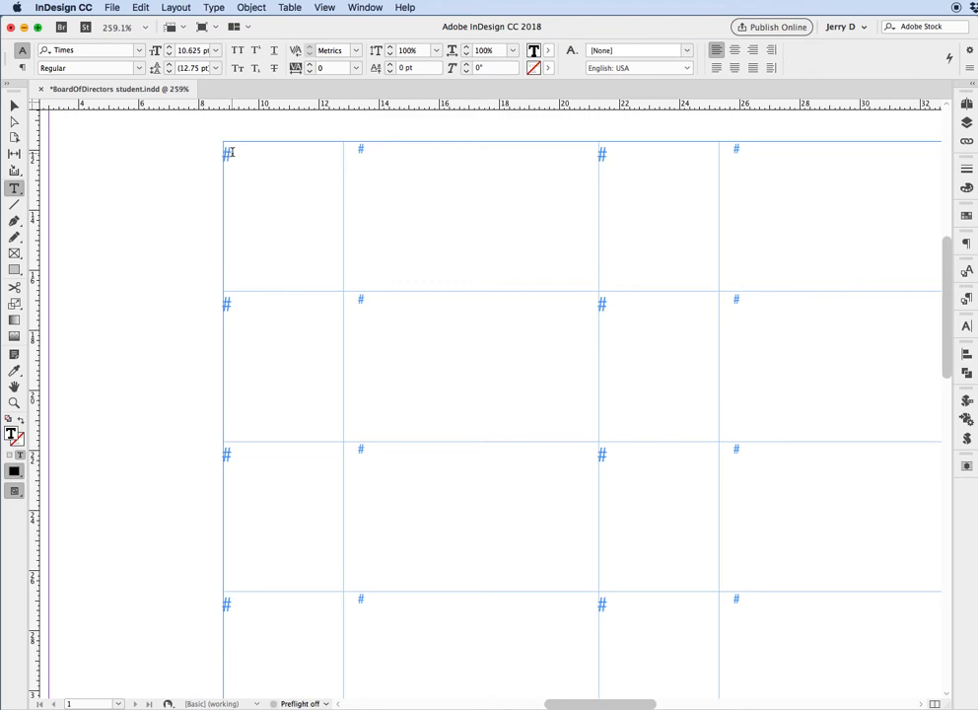
key("super+v")
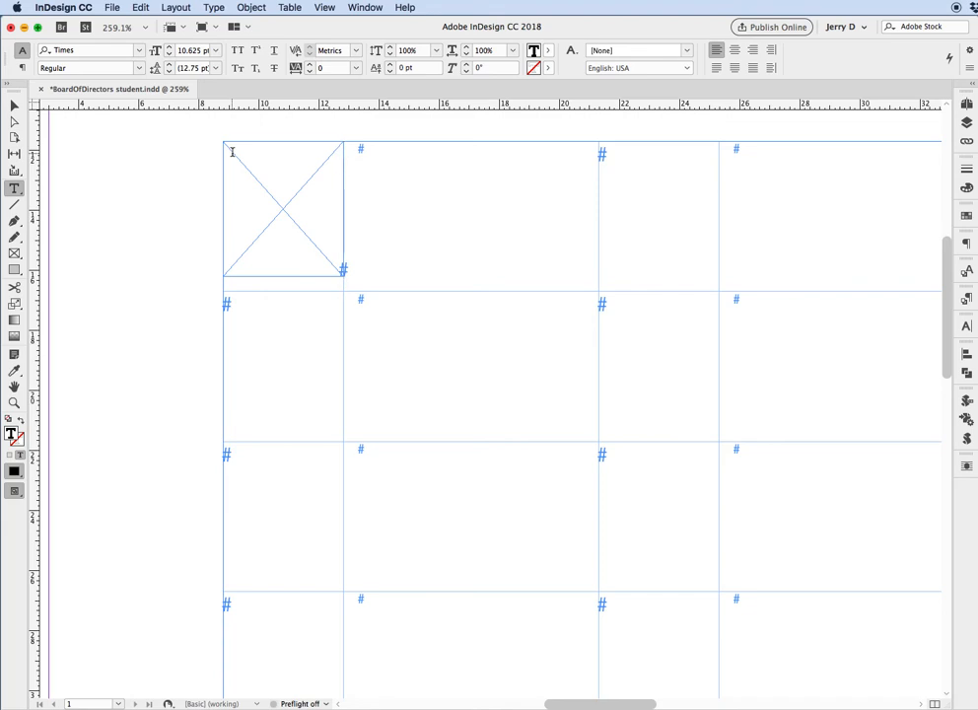
Enter "Name" and, on a second line, "Title" in the first row's second cell.
left_click(370, 158)
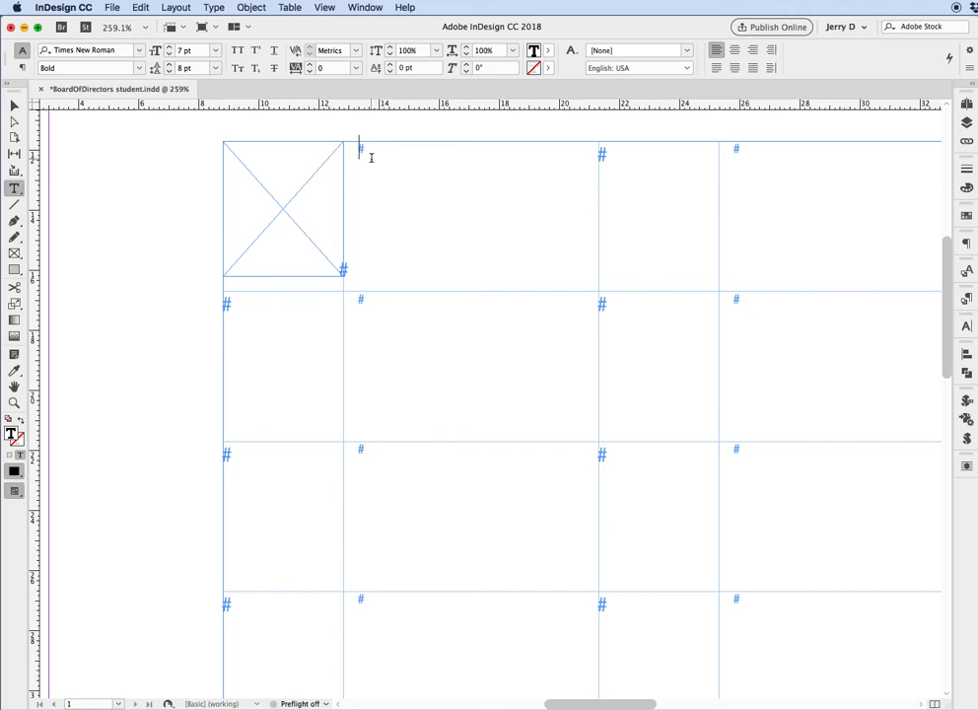
type("Name")
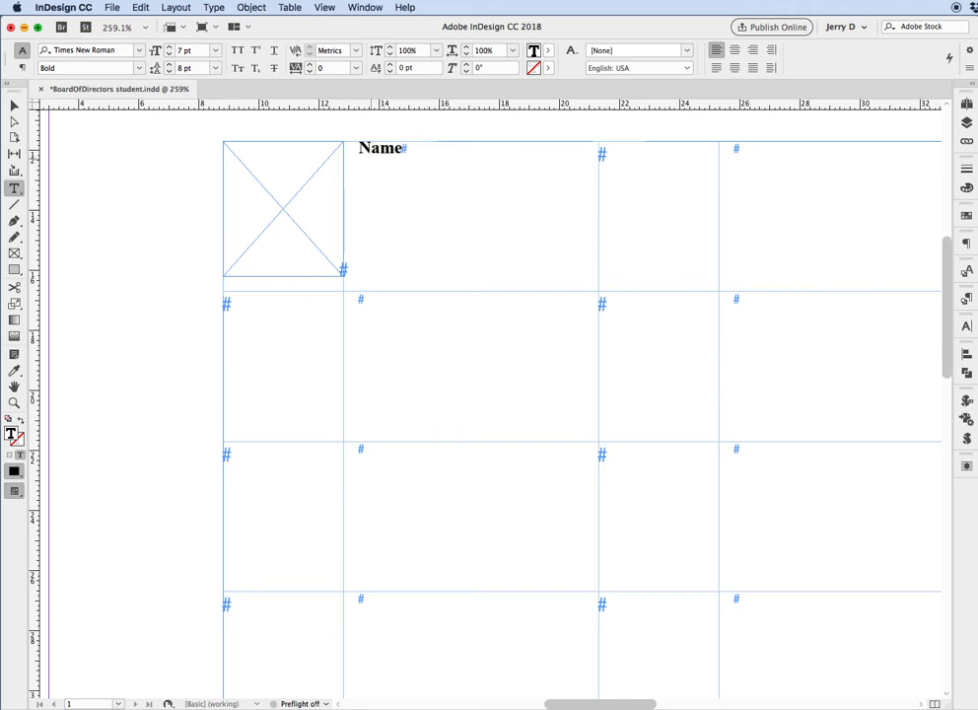
left_click(363, 146)
type("T")
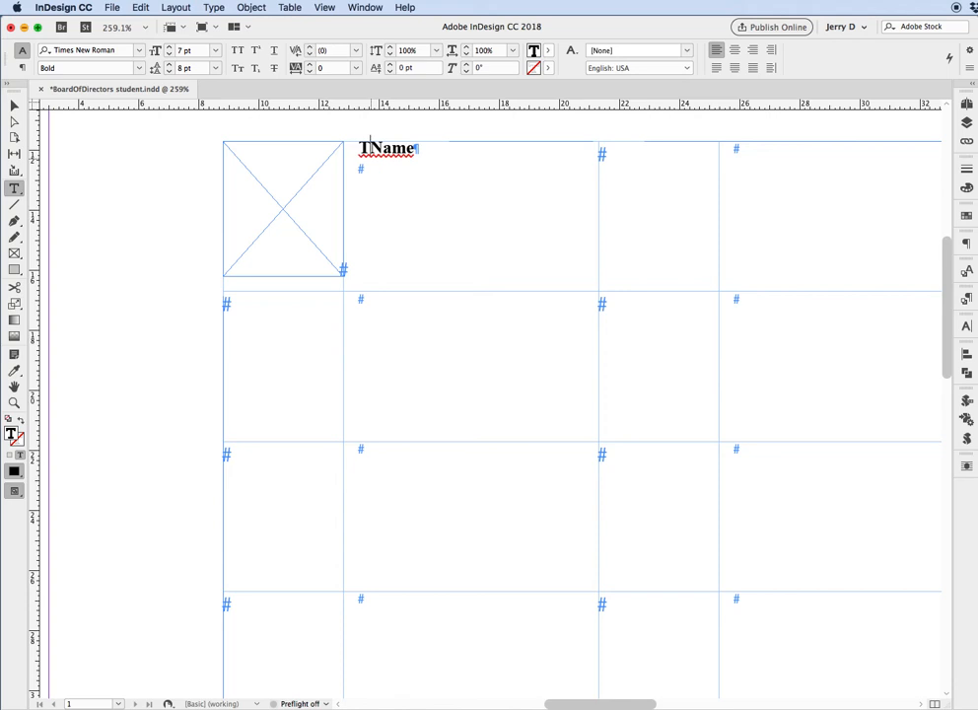
key("BackSpace")
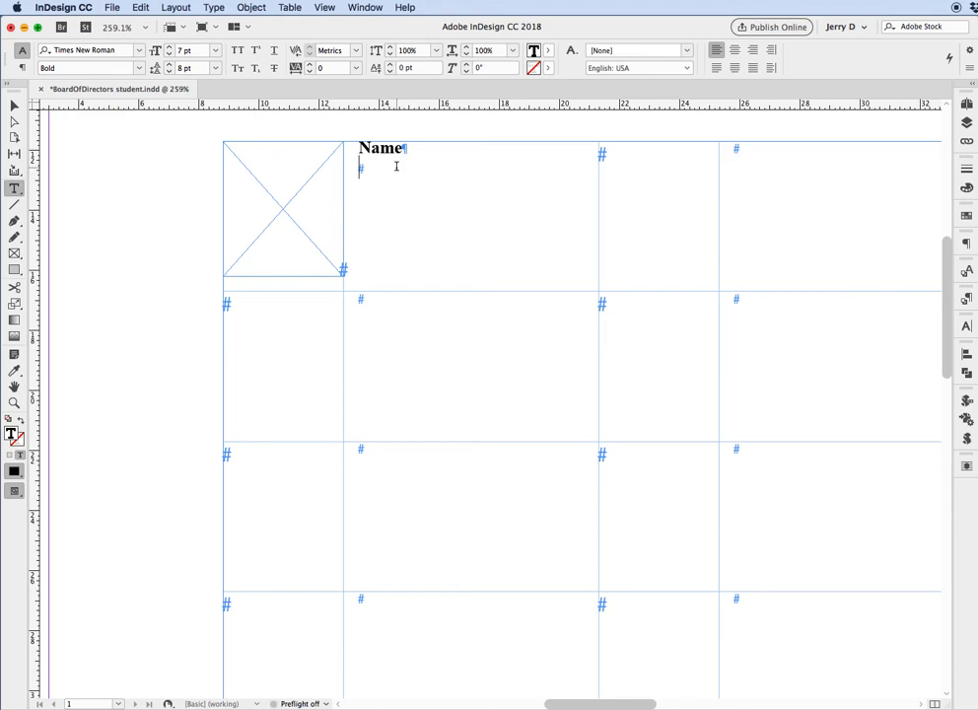
type("Title")
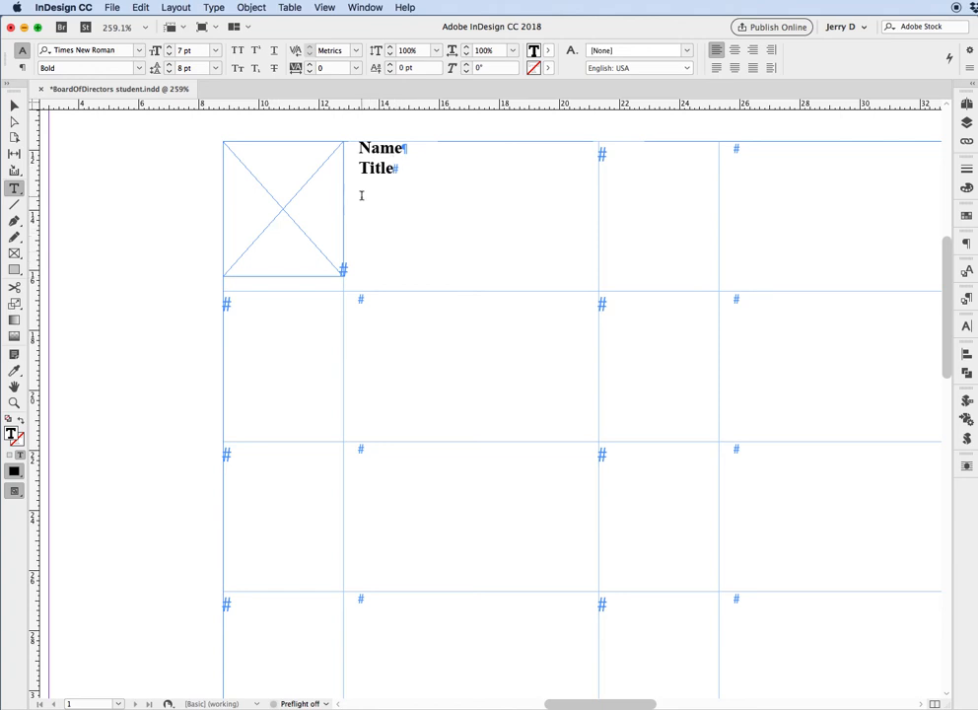
Copy the first row's frame and Name/Title cells into the first two cells of rows two and three, then deselect.
left_click_drag(387, 244, 298, 198)
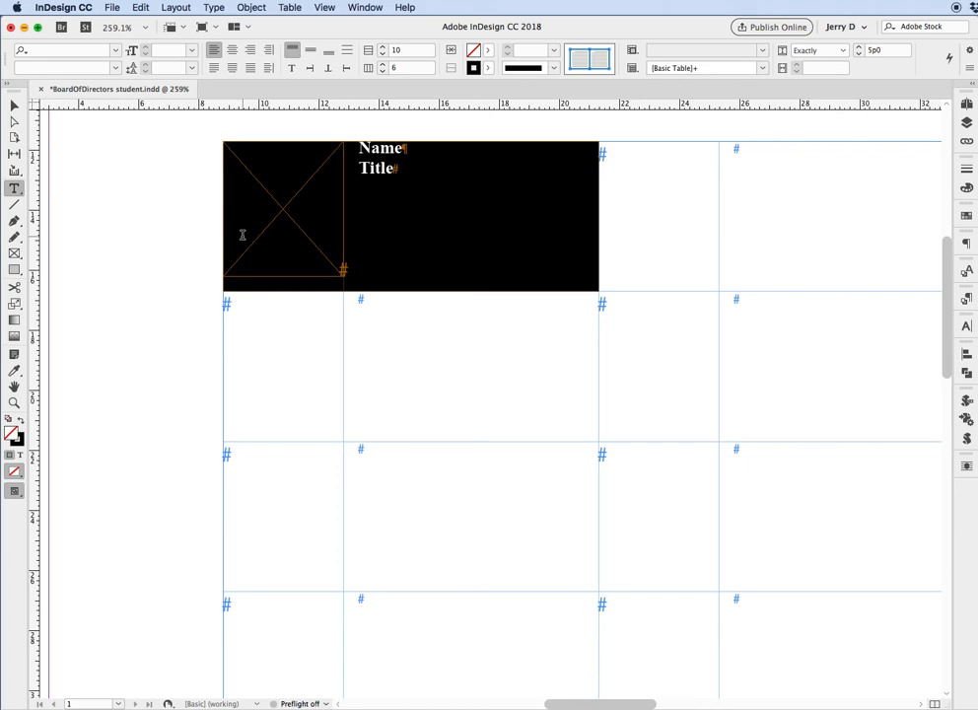
key("Down")
key("Down")
key("Up")
key("shift+Right")
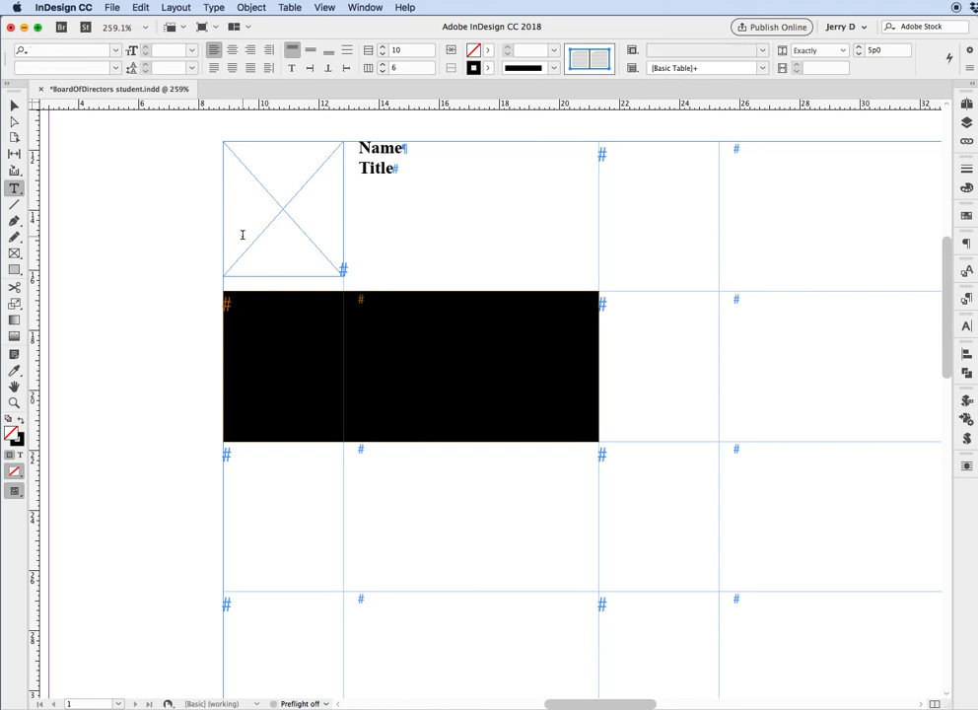
key("super+v")
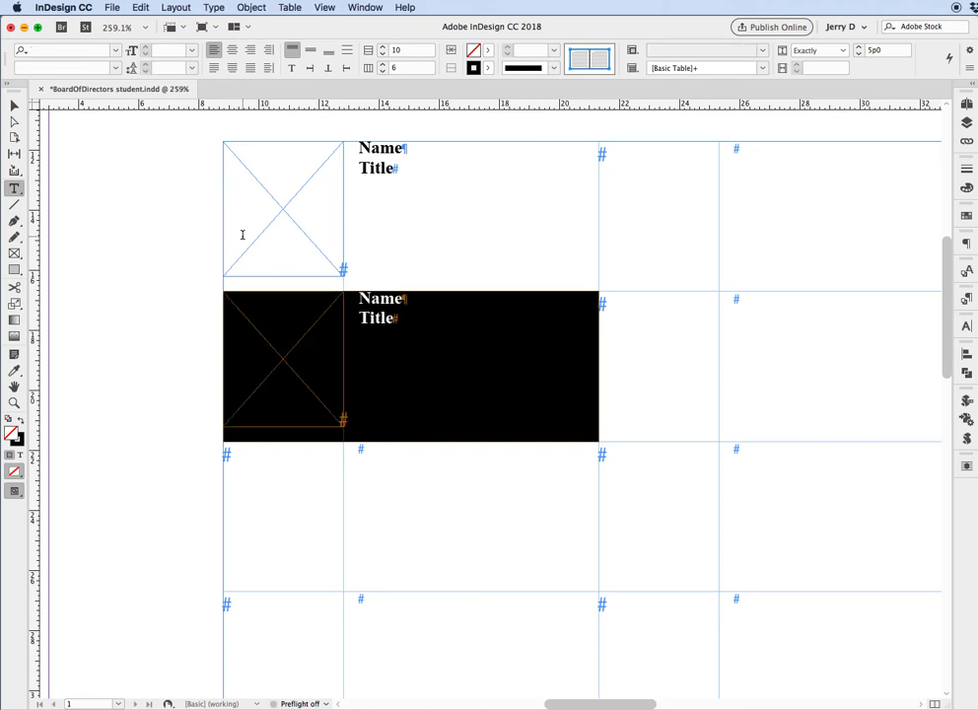
key("Down")
key("shift+Right")
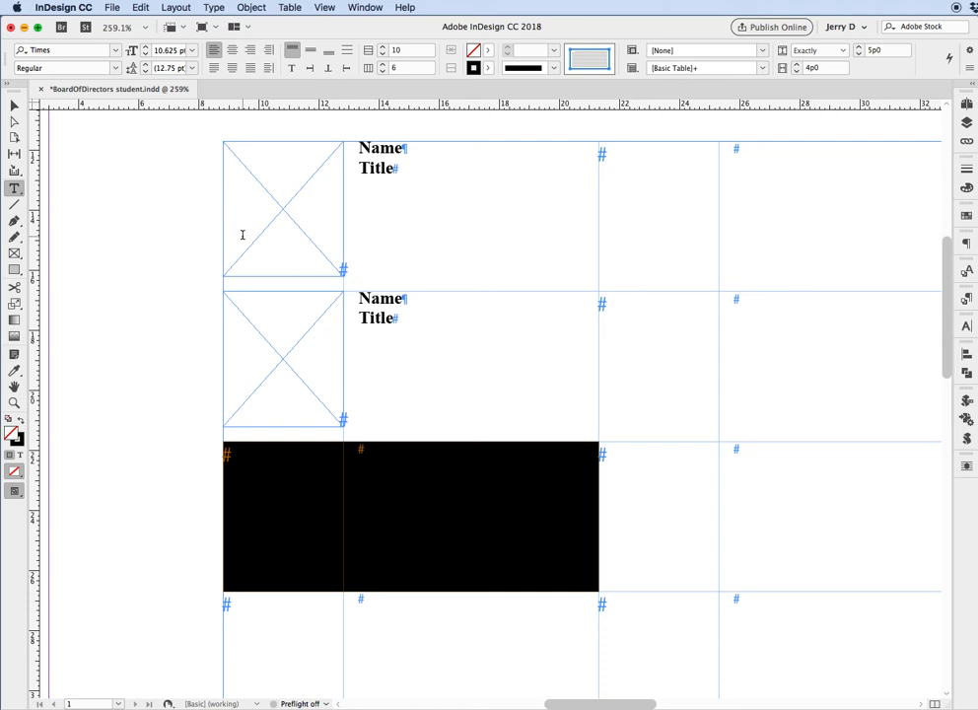
key("super+v")
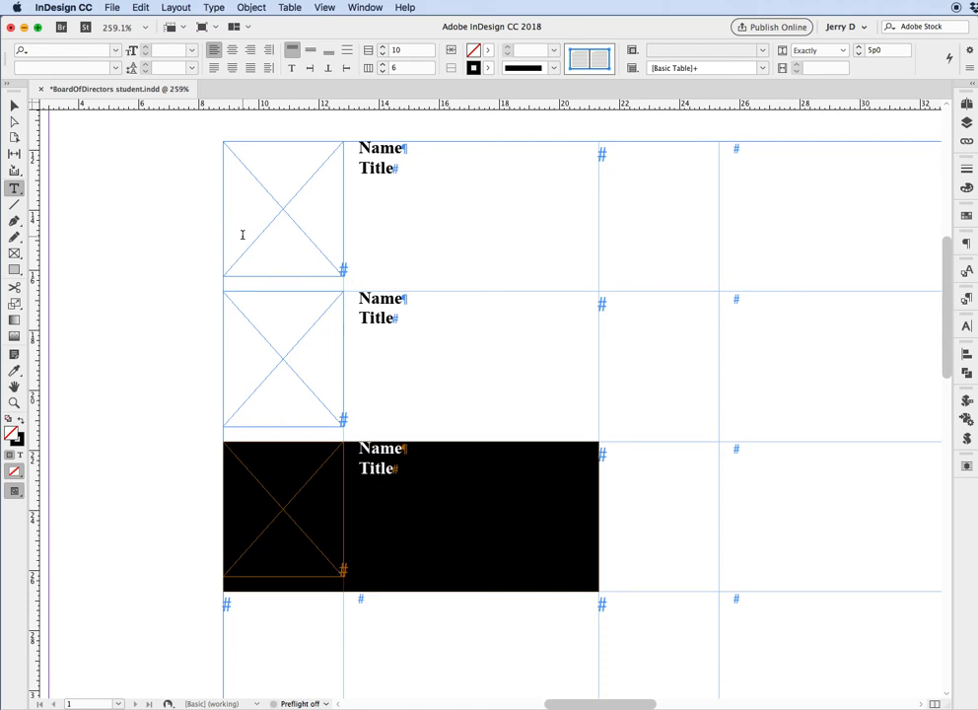
left_click(14, 106)
left_click(131, 143)
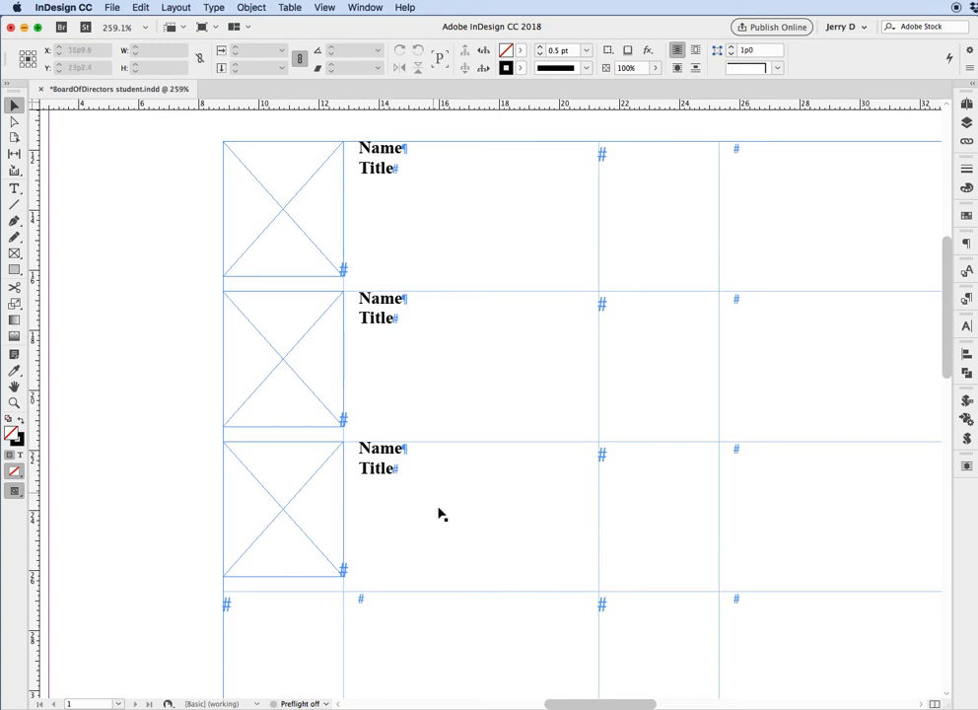
Set the top cell inset of the first row's Name/Title cell to 0p6.
left_click(365, 149)
double_click(371, 168)
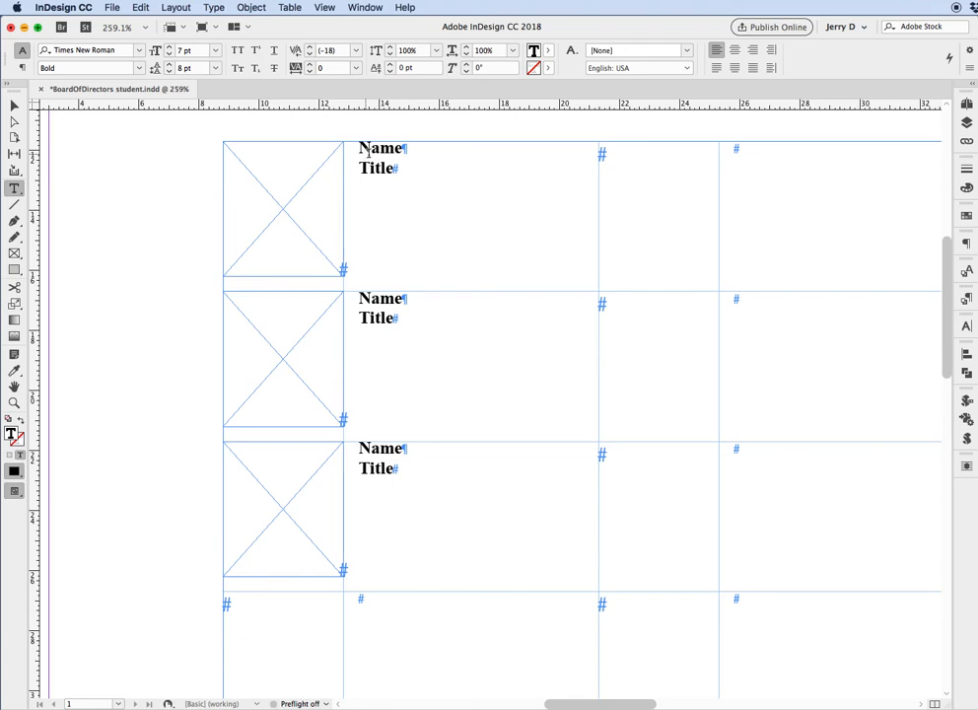
left_click_drag(361, 166, 489, 231)
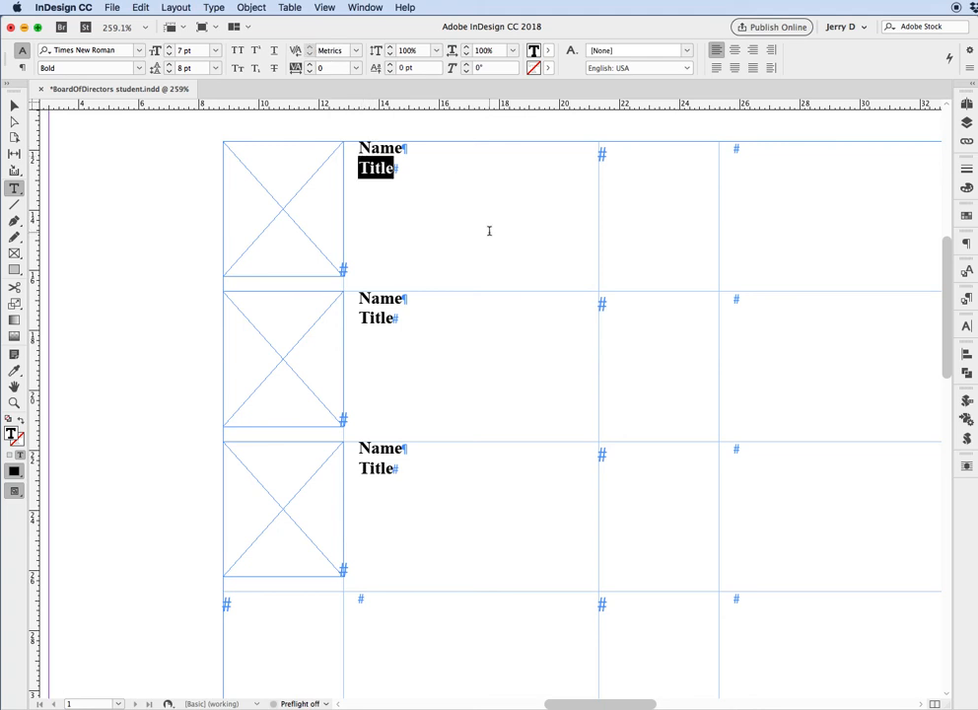
key("super+a")
key("Escape")
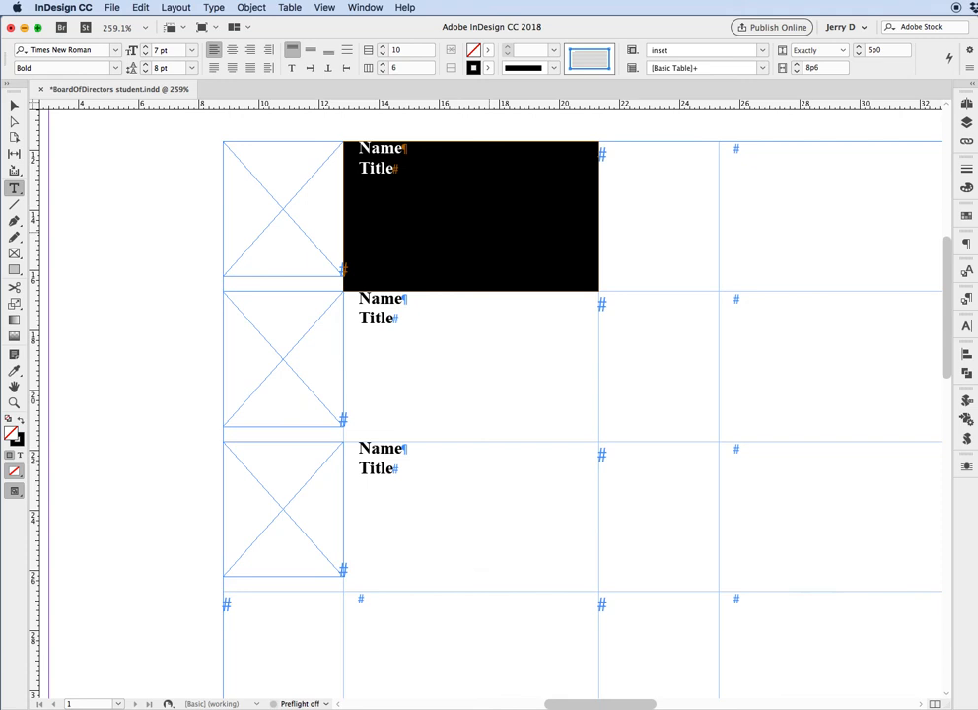
key("super+alt+b")
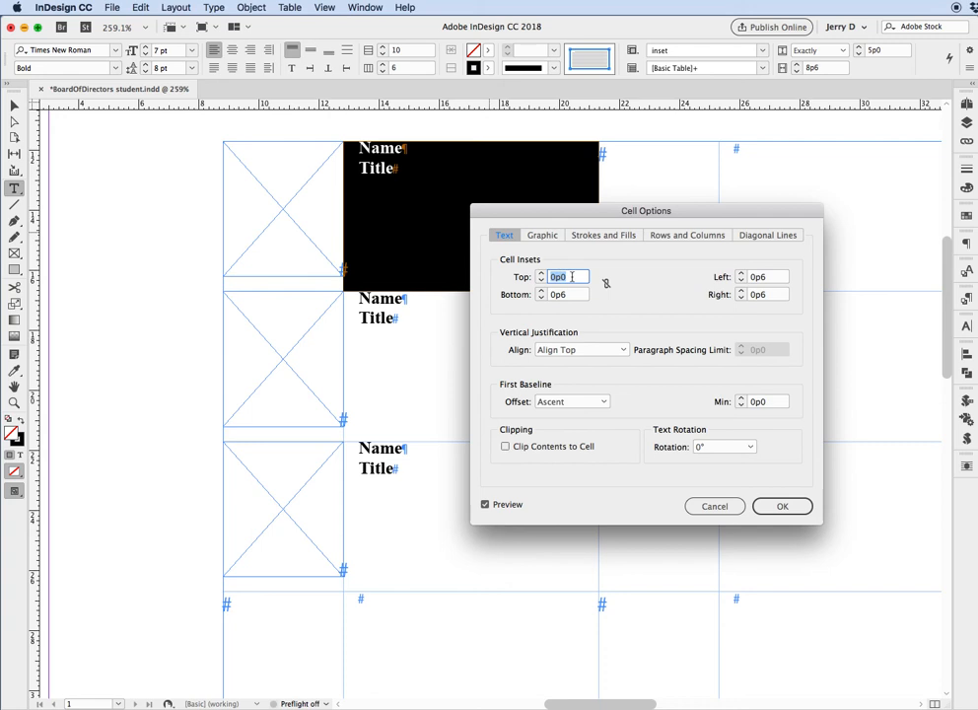
key("BackSpace")
type("0p6")
key("Tab")
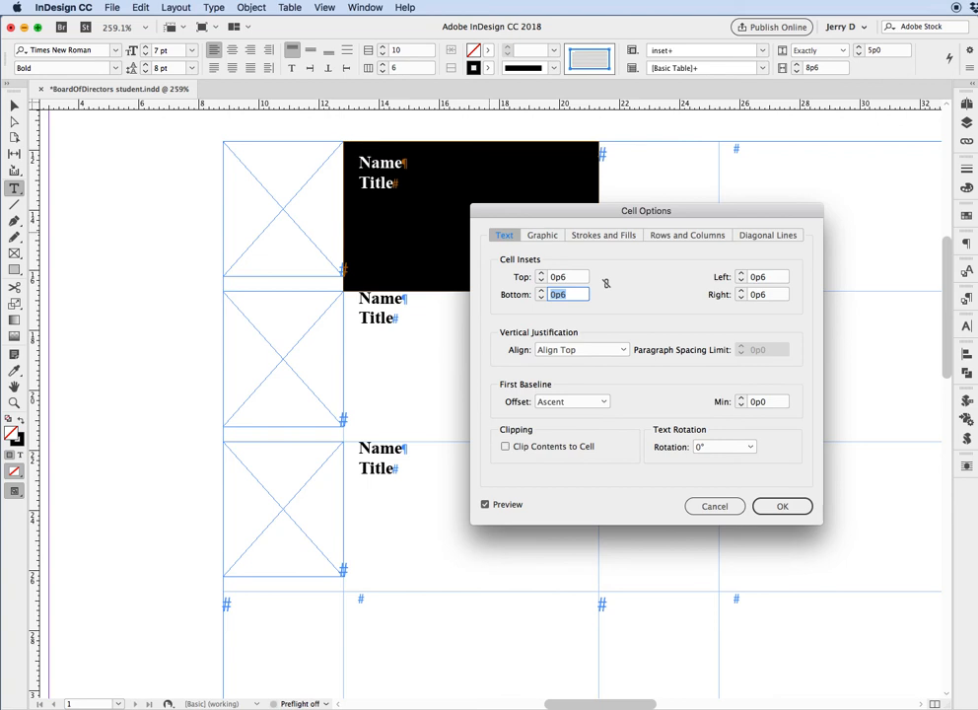
left_click(780, 509)
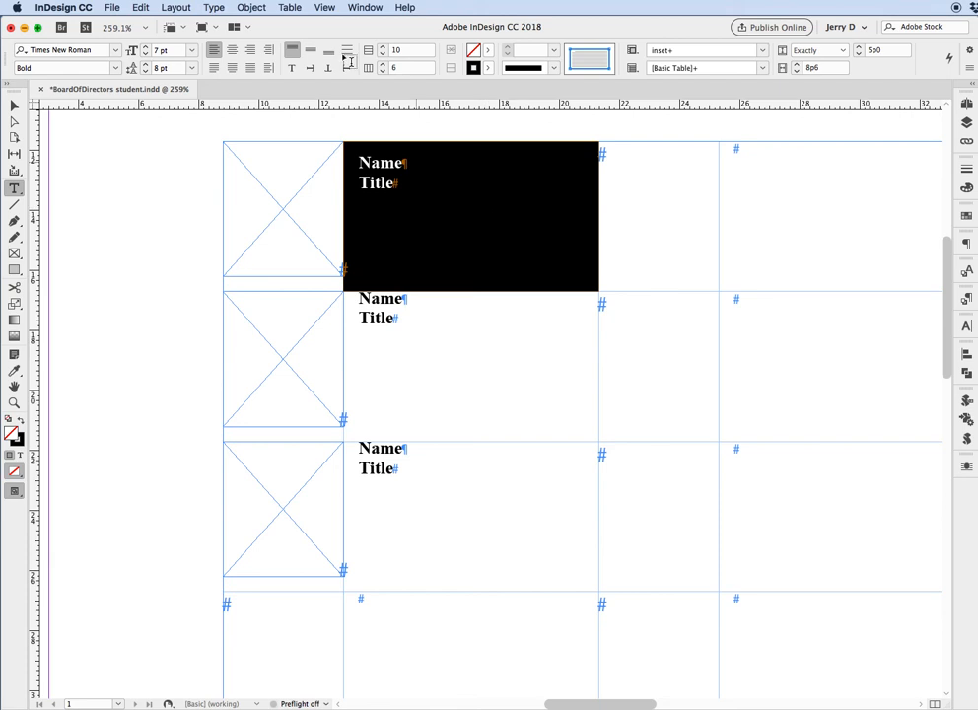
Show the cell styles and redefine the "inset" cell style from the selected Name/Title cell.
left_click(371, 8)
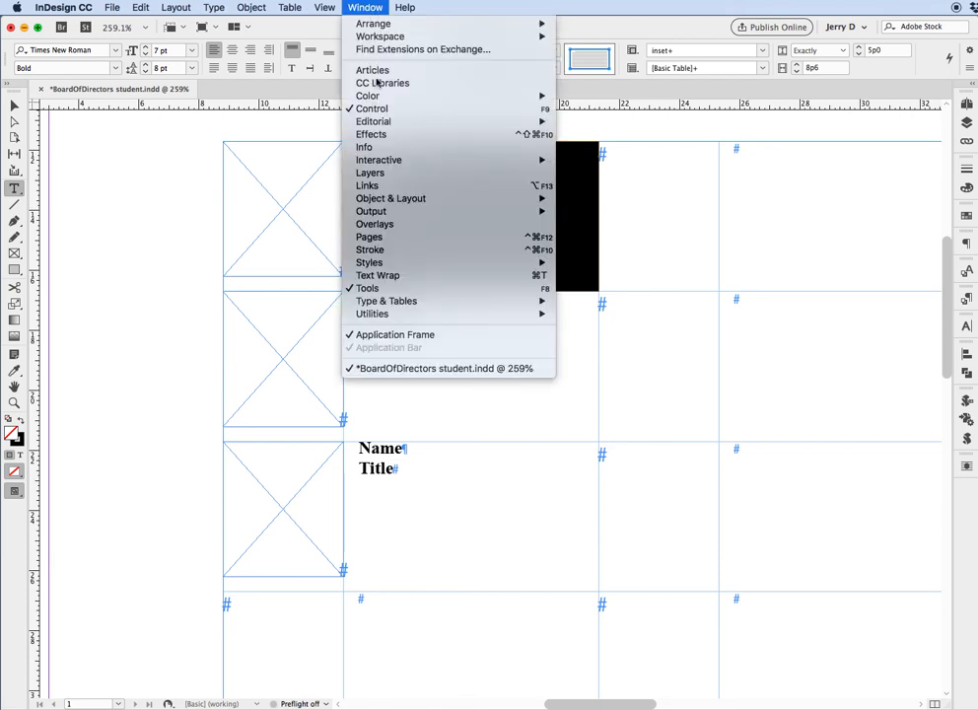
mouse_move(371, 264)
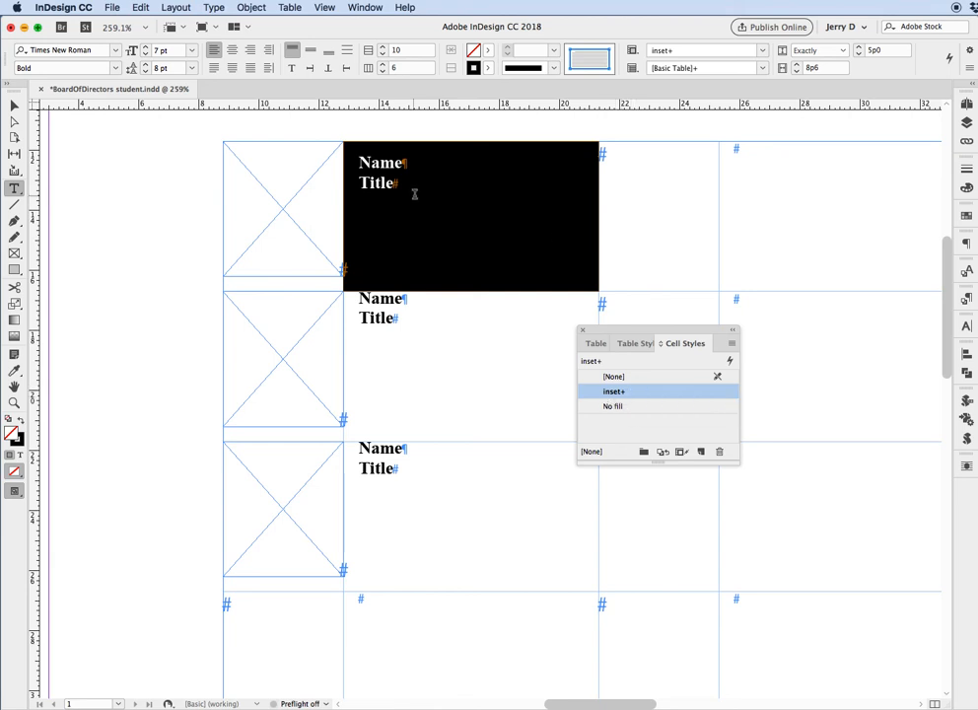
right_click(691, 393)
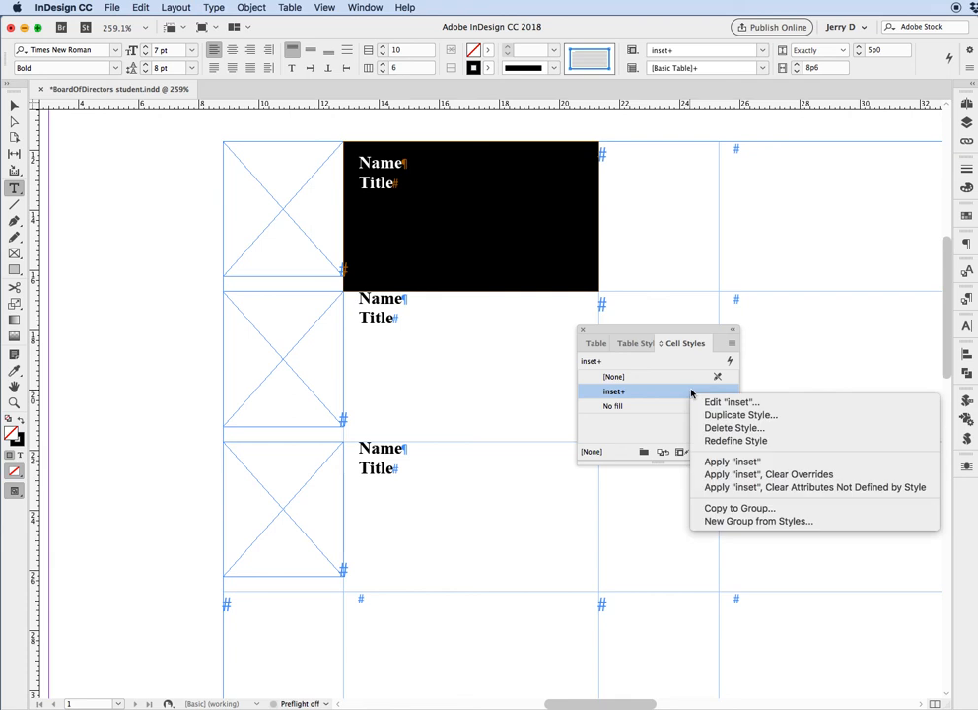
left_click(727, 441)
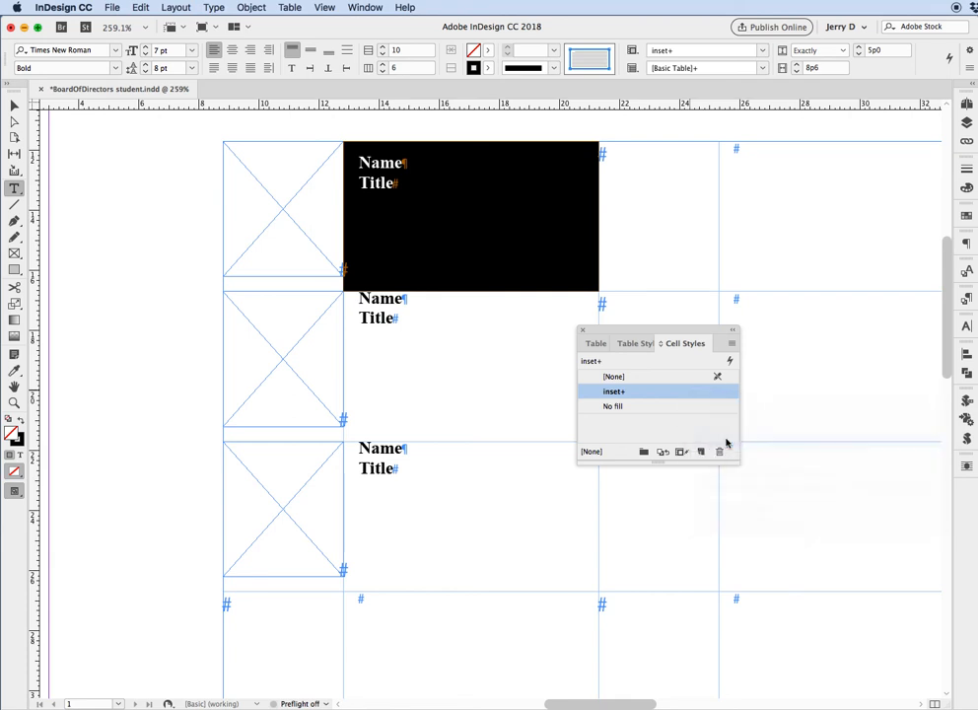